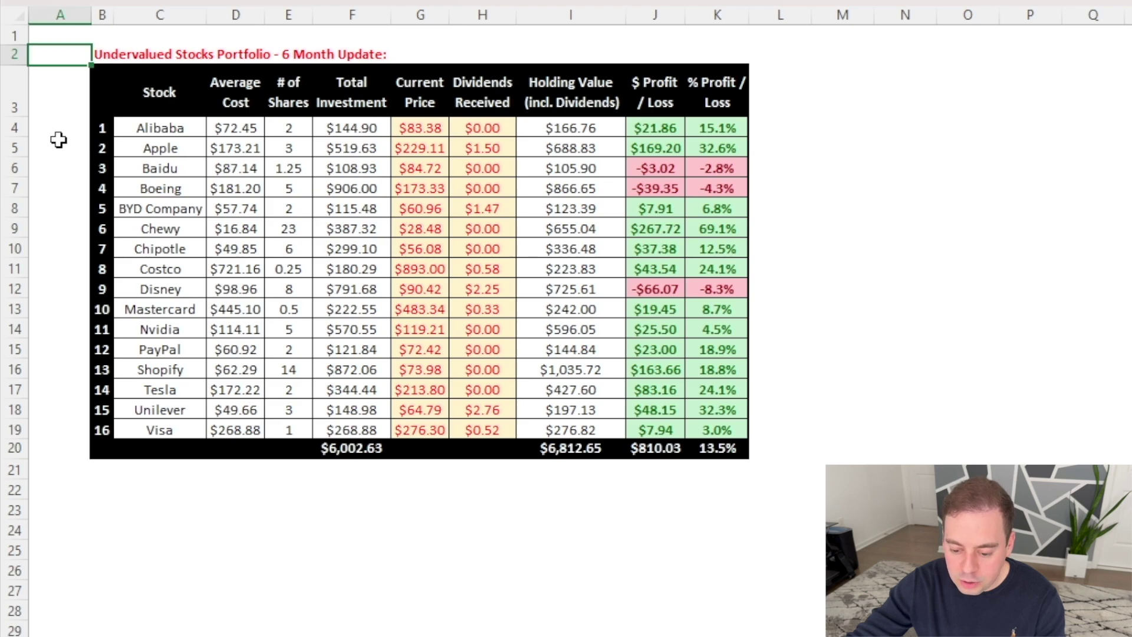
Review the portfolio's total investment, then its cost, shares, price, dividends, holding value and profit/loss columns for all 16 stocks.
click(373, 448)
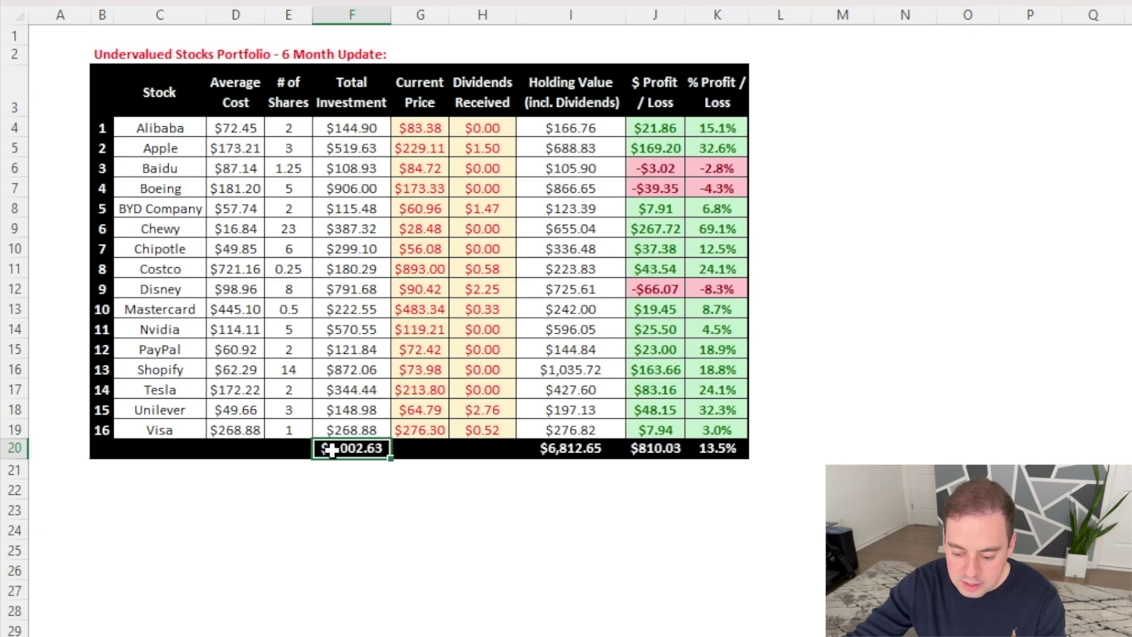
drag(106, 126, 217, 423)
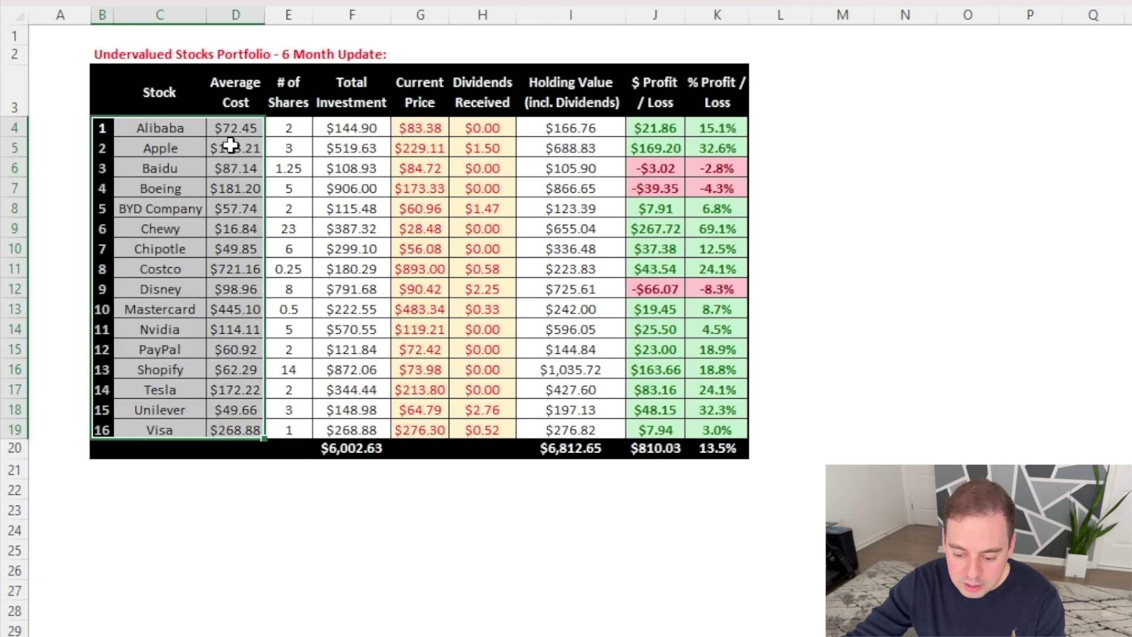
shift+click(297, 429)
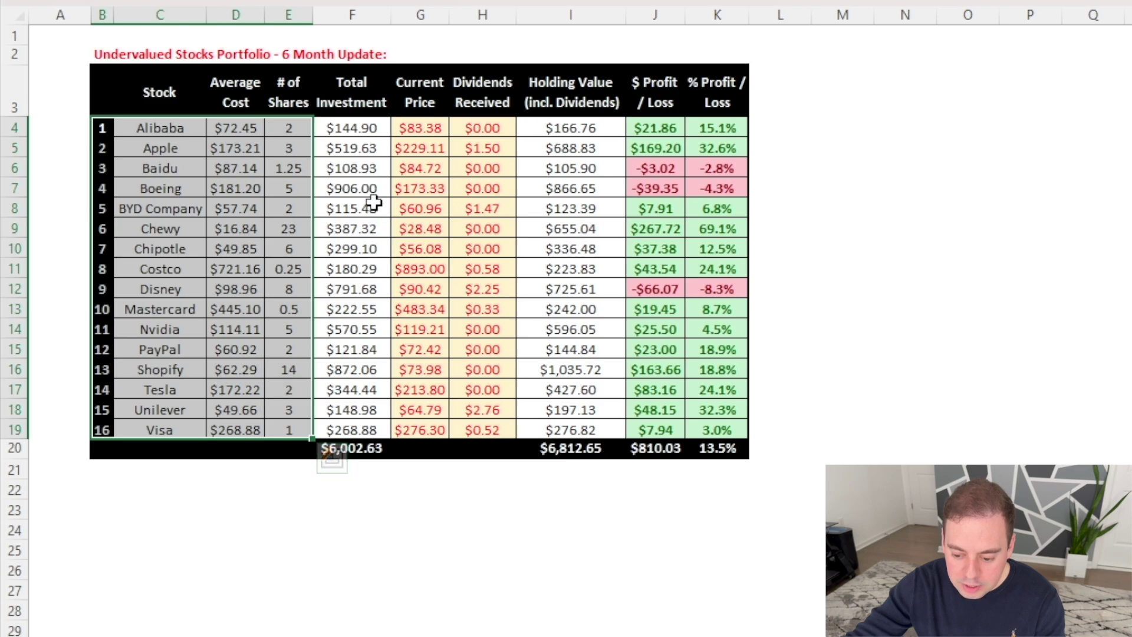
shift+click(362, 423)
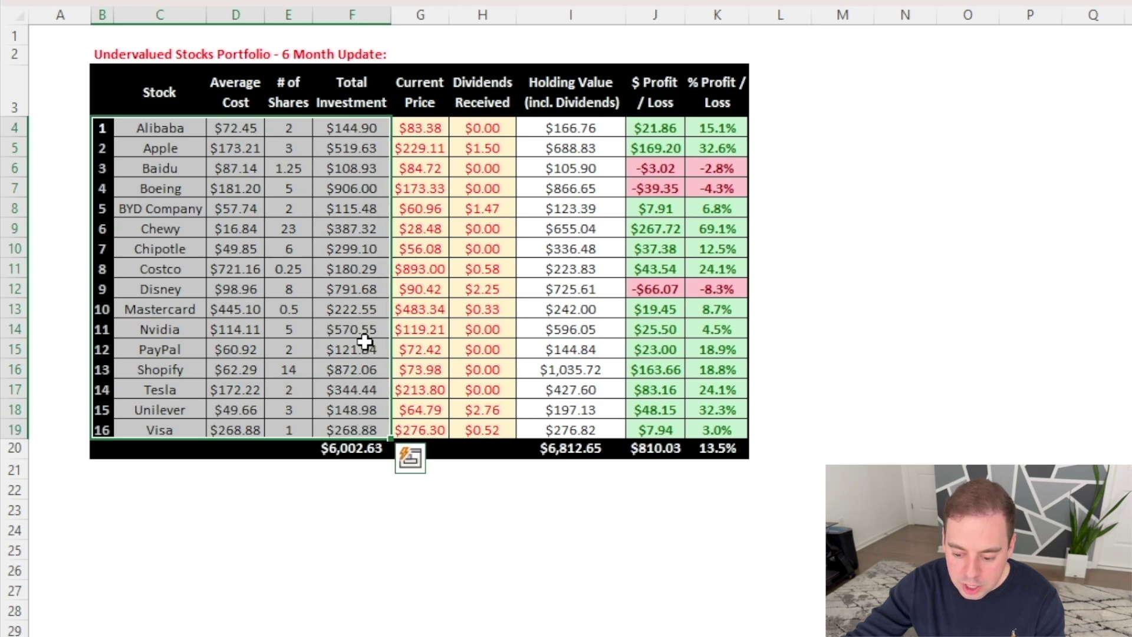
click(300, 133)
drag(428, 100, 465, 422)
drag(587, 99, 575, 430)
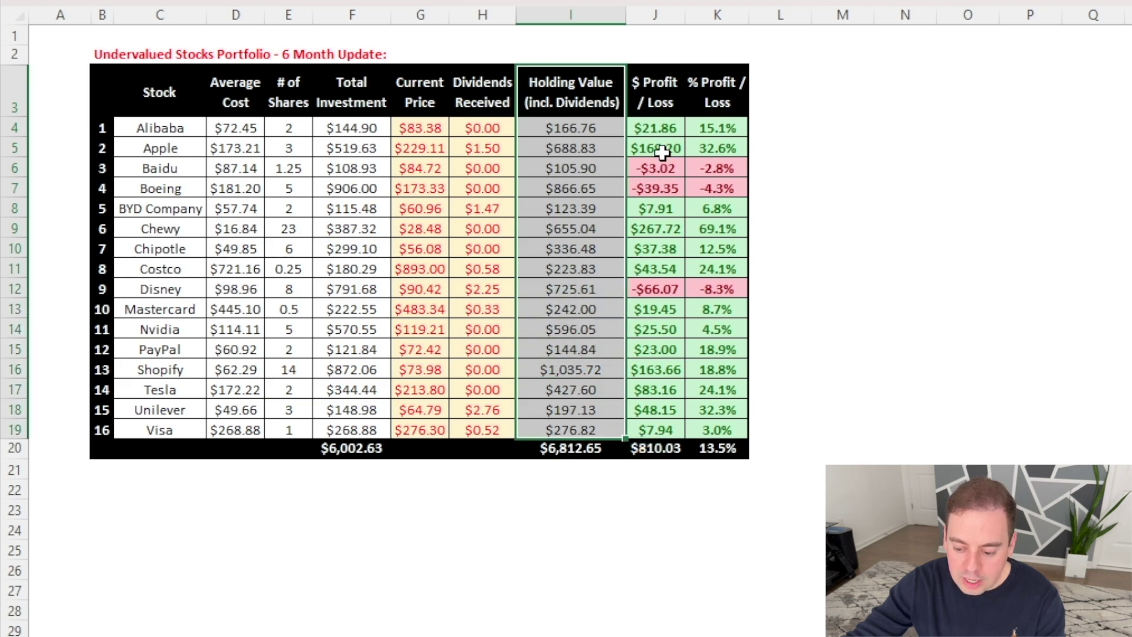
drag(655, 97, 699, 430)
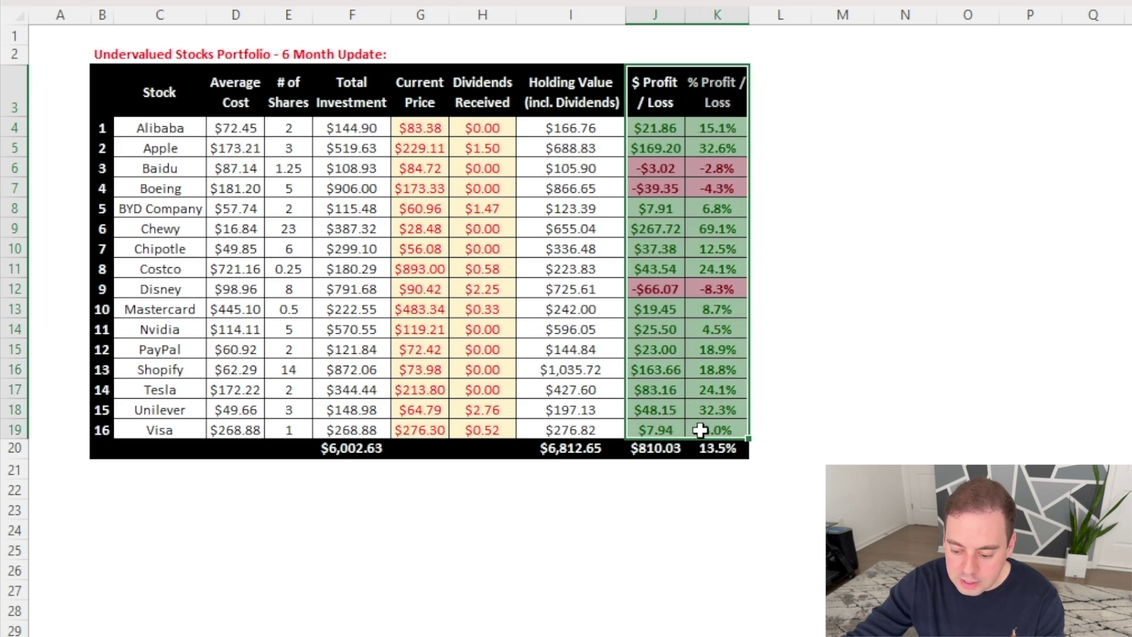
drag(103, 95, 698, 429)
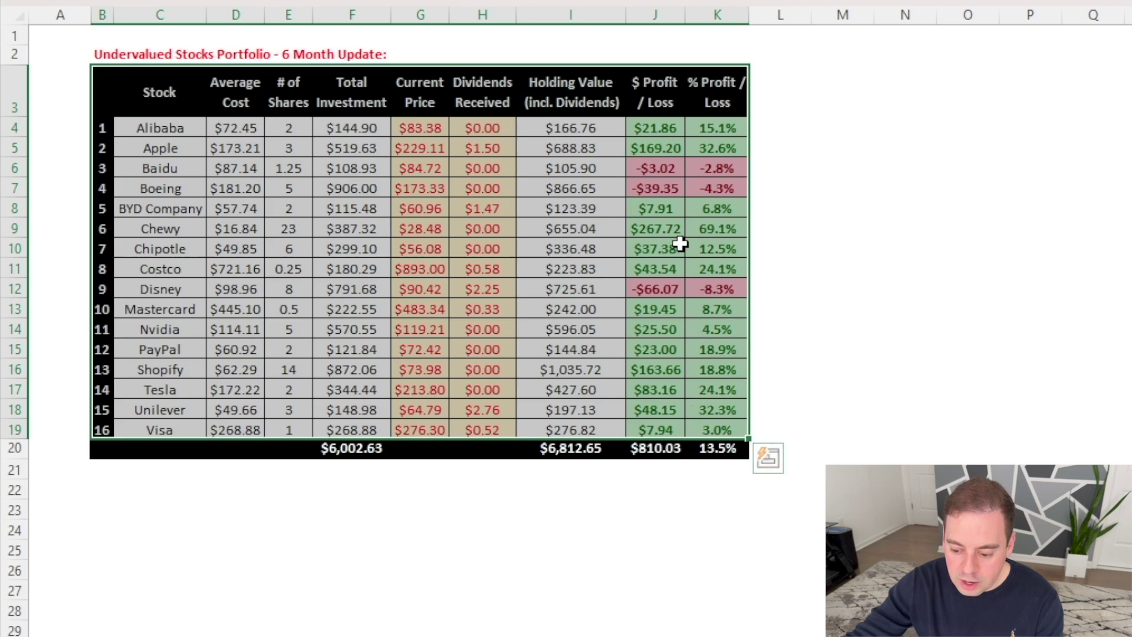
Examine the losing positions in the portfolio table, highlighting the Baidu, Boeing and Disney rows.
drag(655, 188, 697, 184)
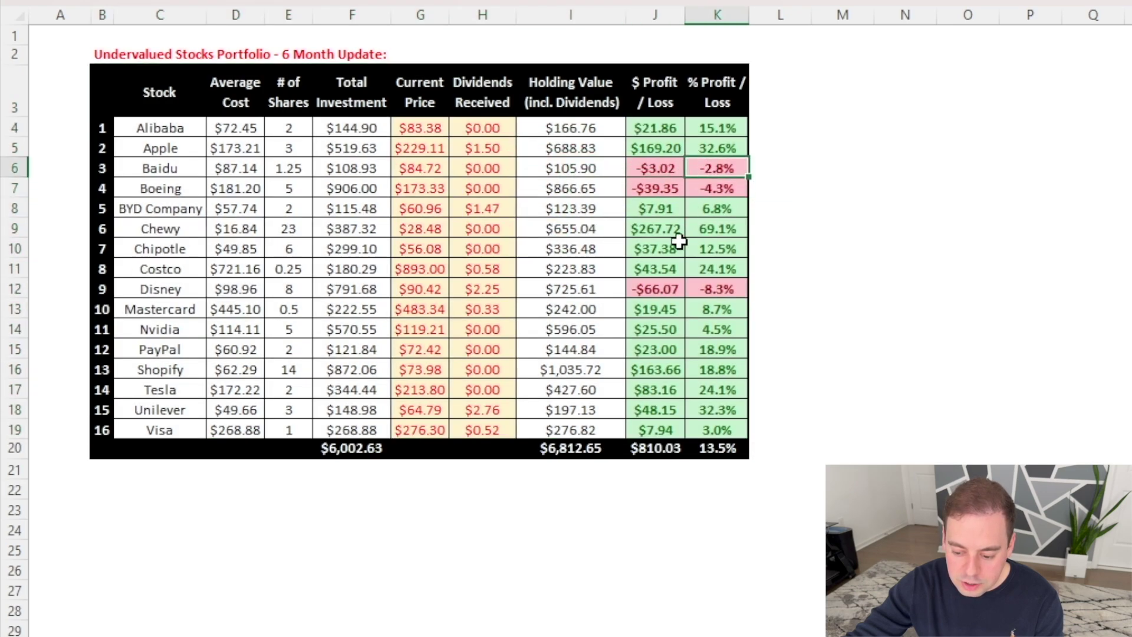
click(661, 288)
drag(103, 128, 129, 419)
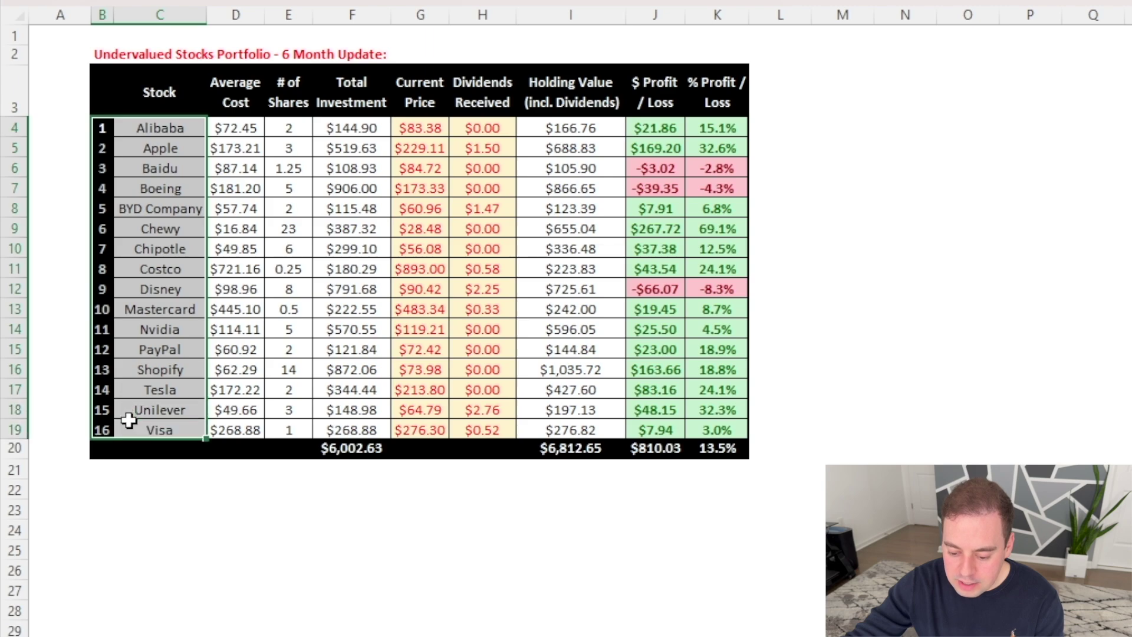
click(653, 170)
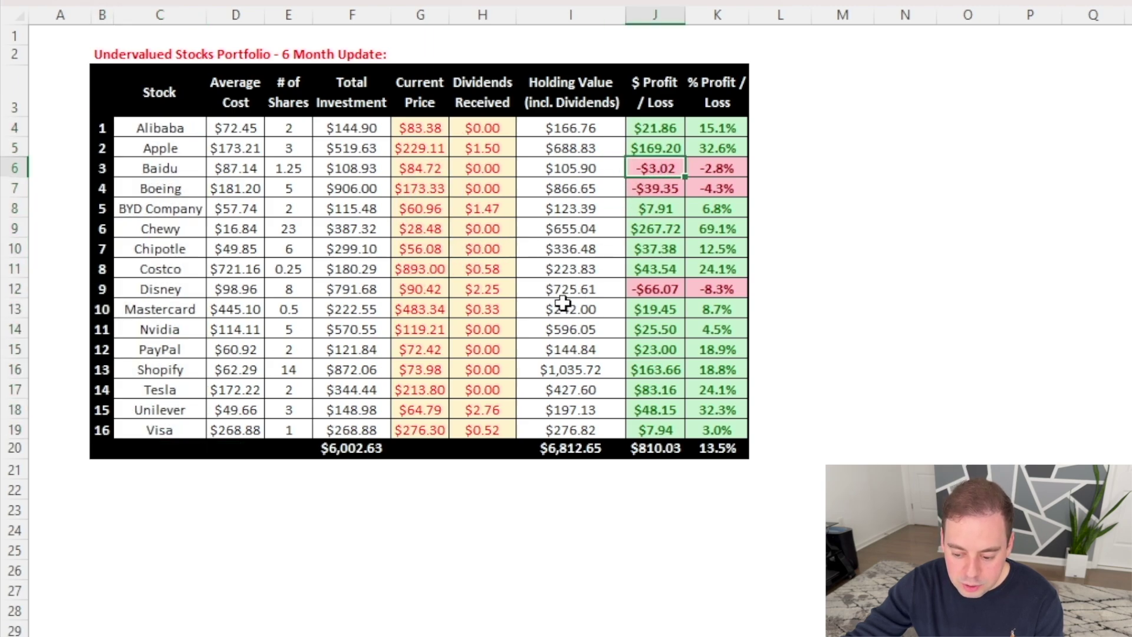
drag(189, 168, 696, 171)
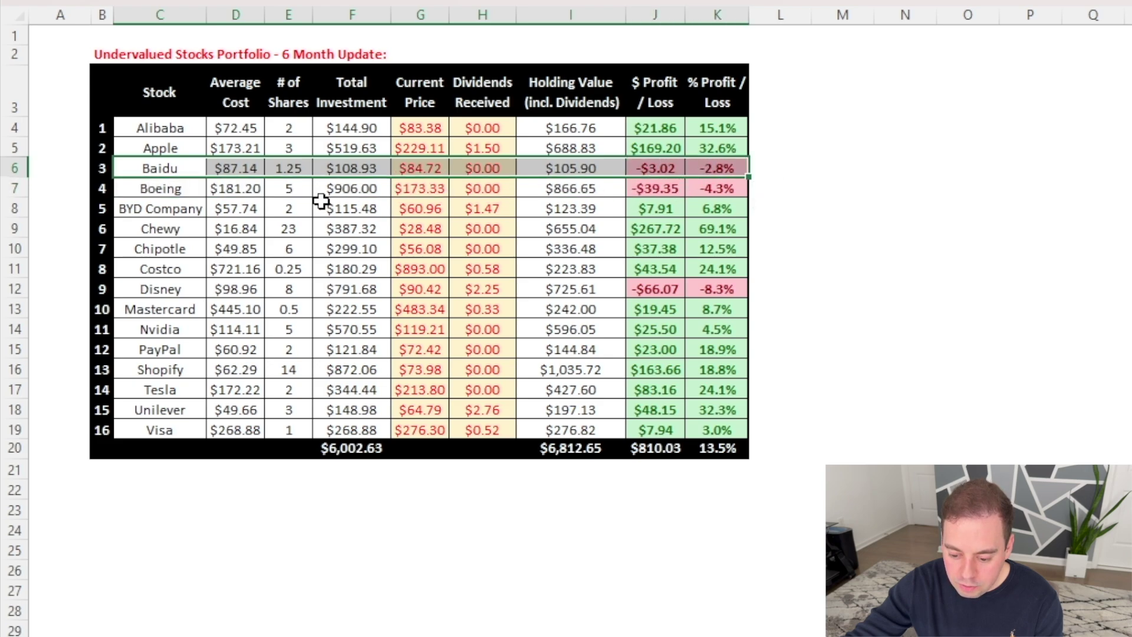
click(228, 187)
drag(229, 186, 653, 184)
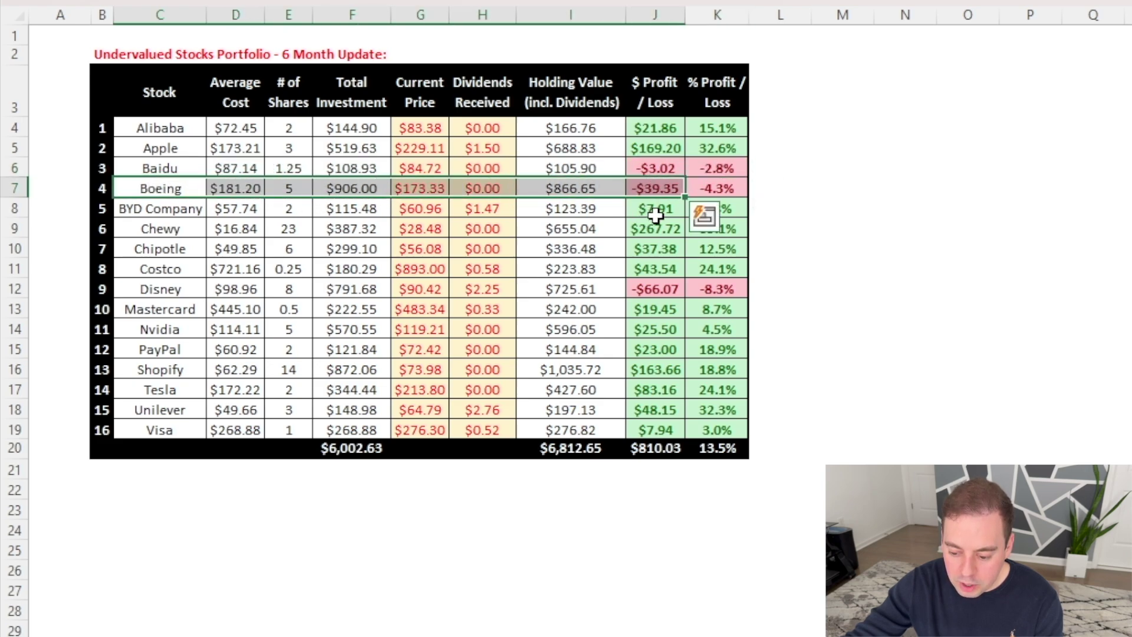
drag(315, 253, 691, 289)
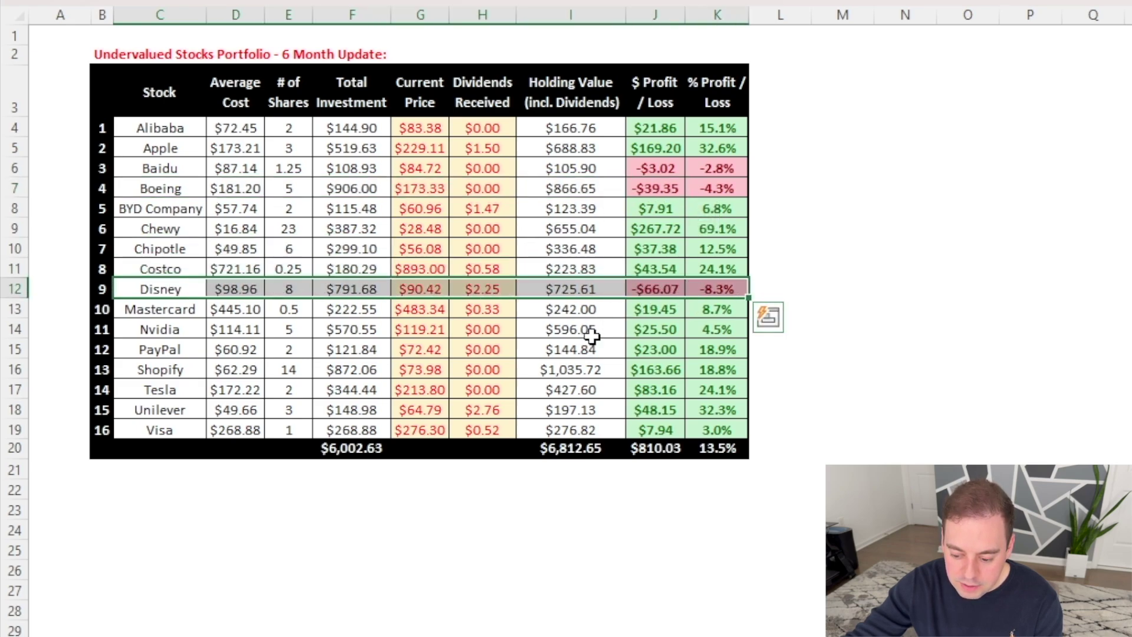
Sum the Baidu, Boeing and Disney dollar losses (J6:J7 and J12) in cell J22 and autofit column J.
click(654, 489)
text(=)
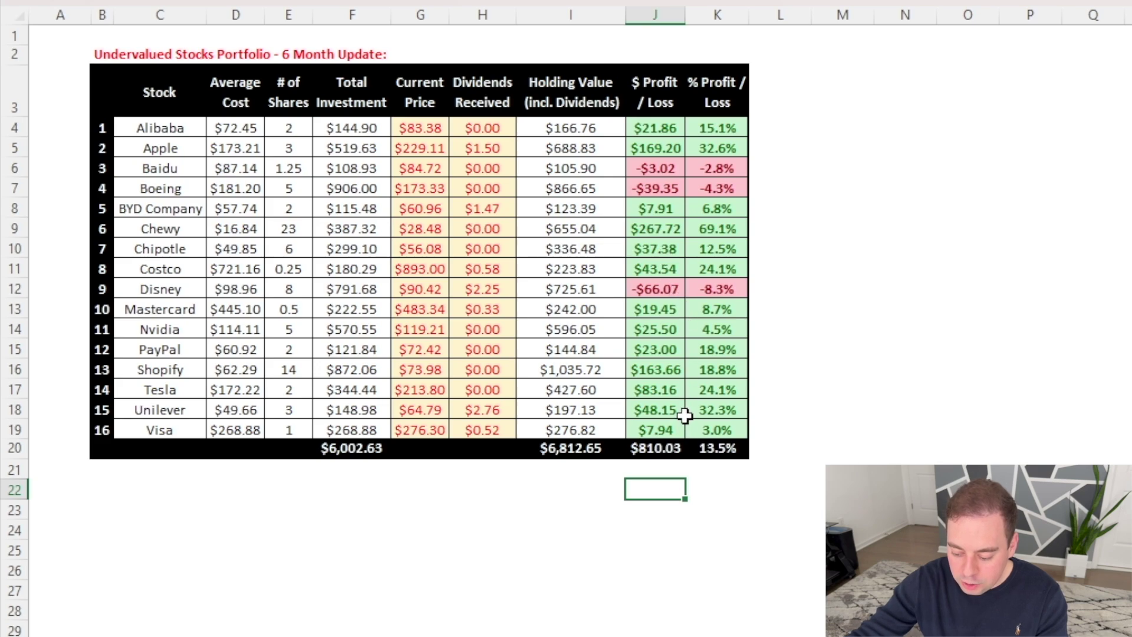
text(sum()
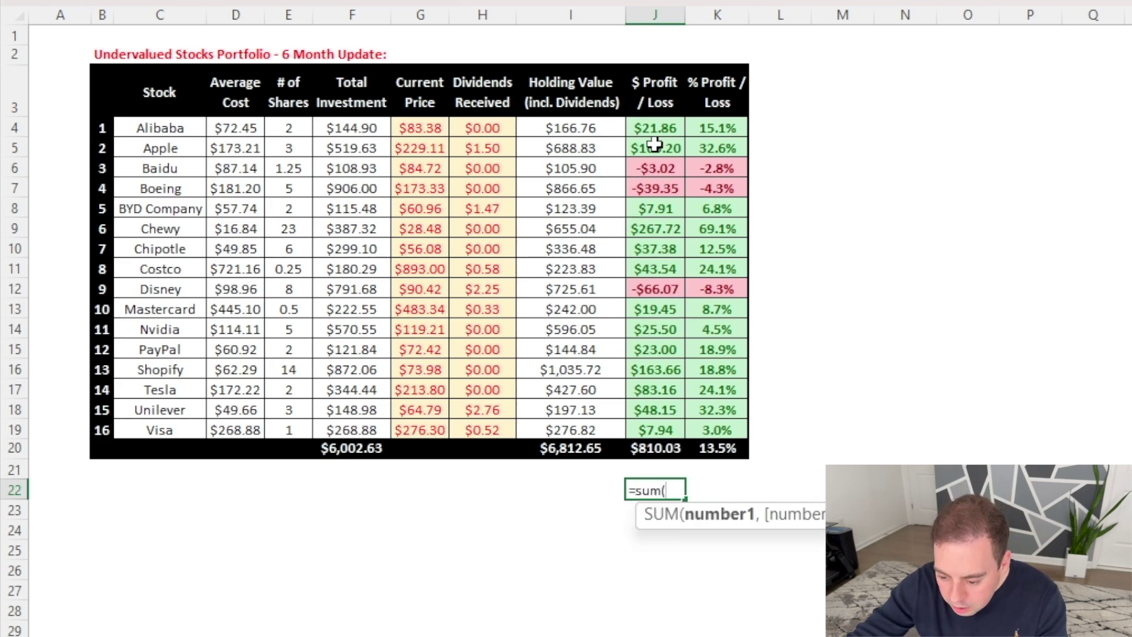
drag(654, 168, 655, 189)
text(,)
click(657, 283)
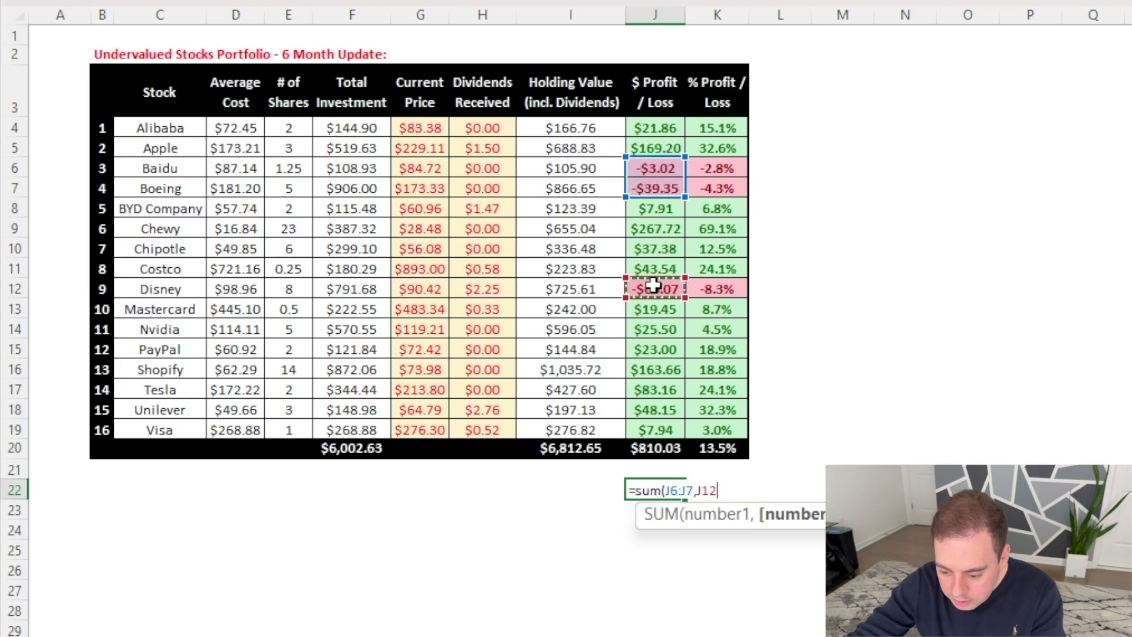
key(Return)
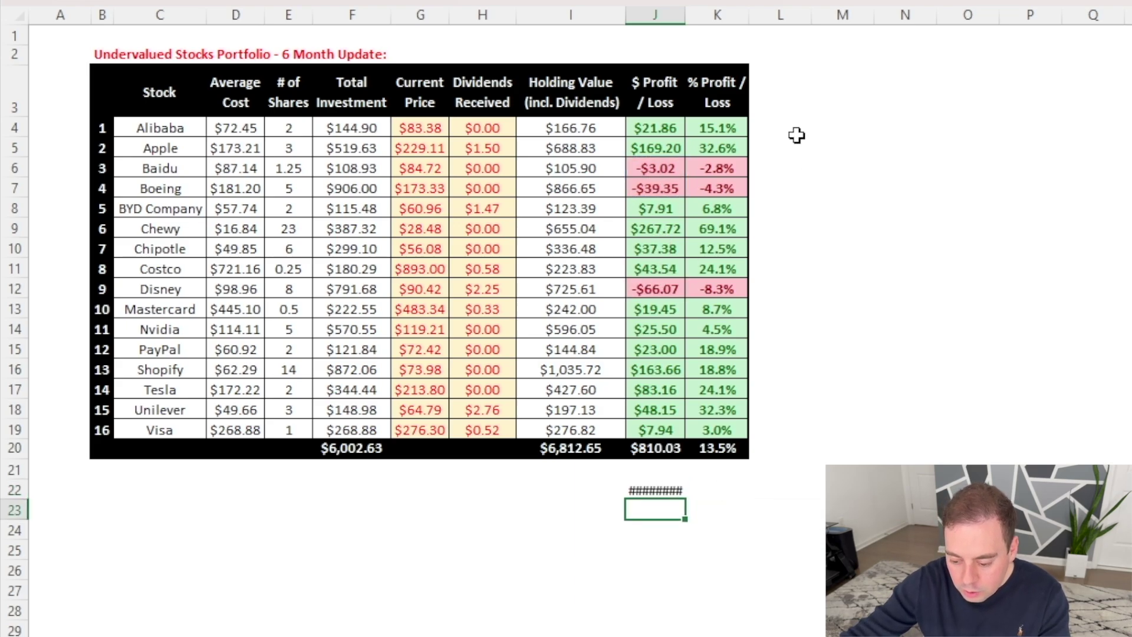
double_click(685, 16)
Replace the formula in J22 with a sum of the profitable stocks' dollar gains, using J4:J5, J8:J11 and J13:J19.
click(683, 488)
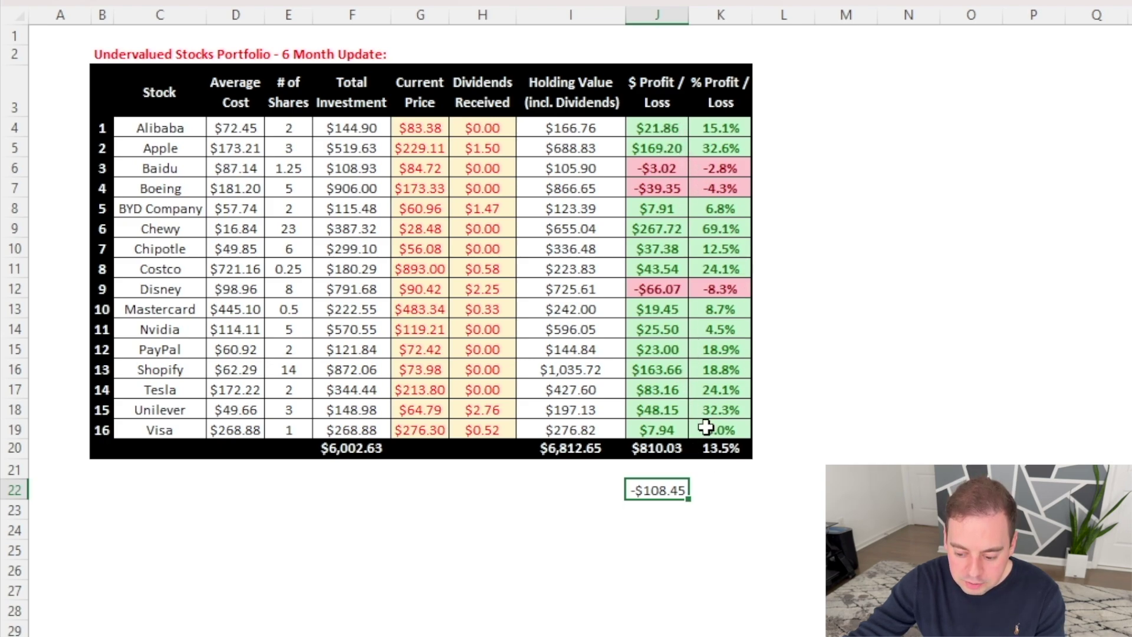
text(=)
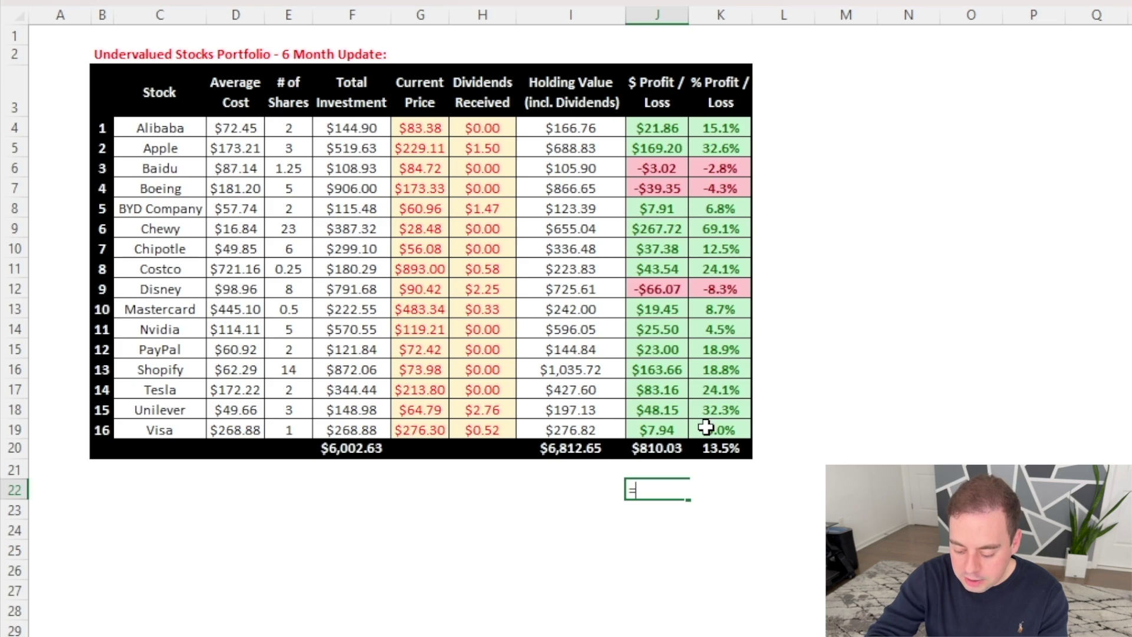
text(sum()
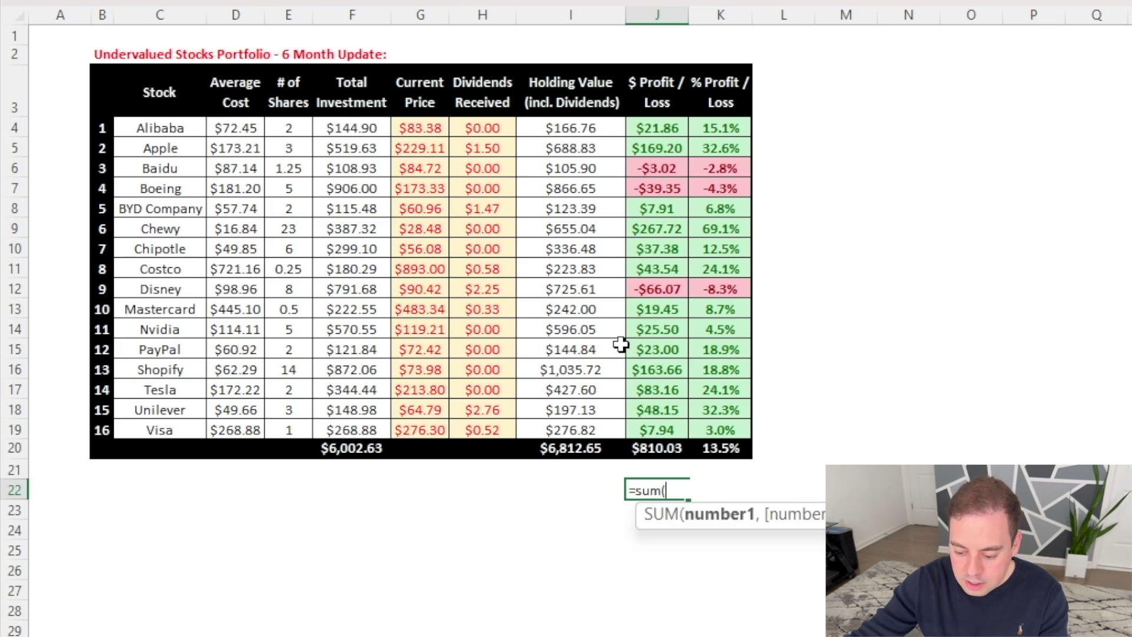
drag(669, 124, 670, 147)
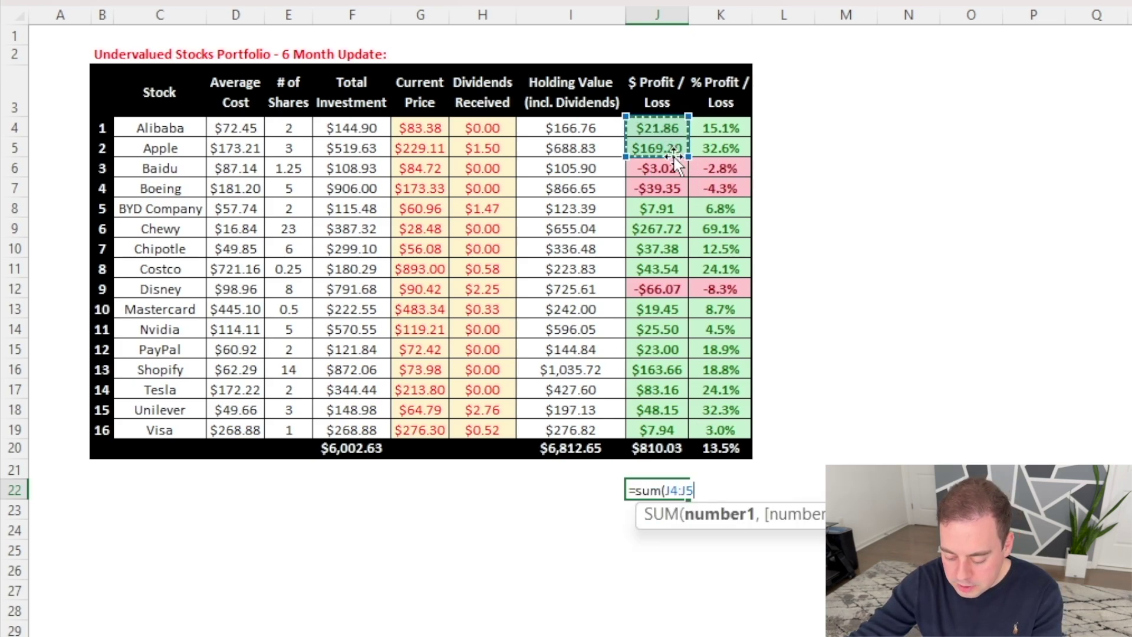
text(,)
drag(665, 206, 669, 267)
text(,)
drag(666, 309, 677, 432)
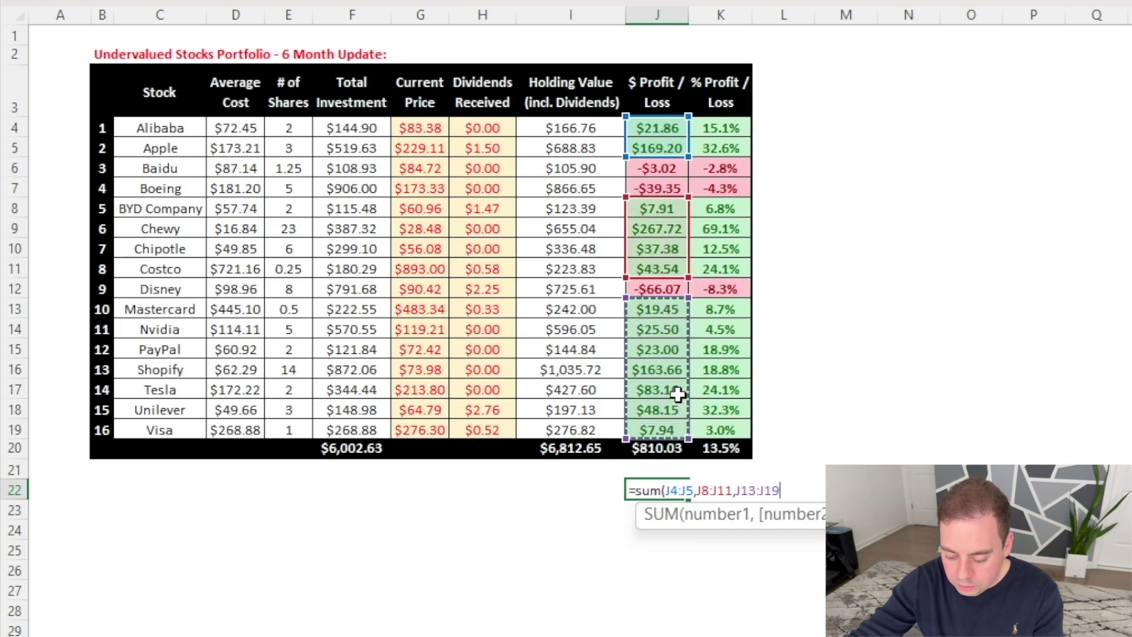
text())
key(Return)
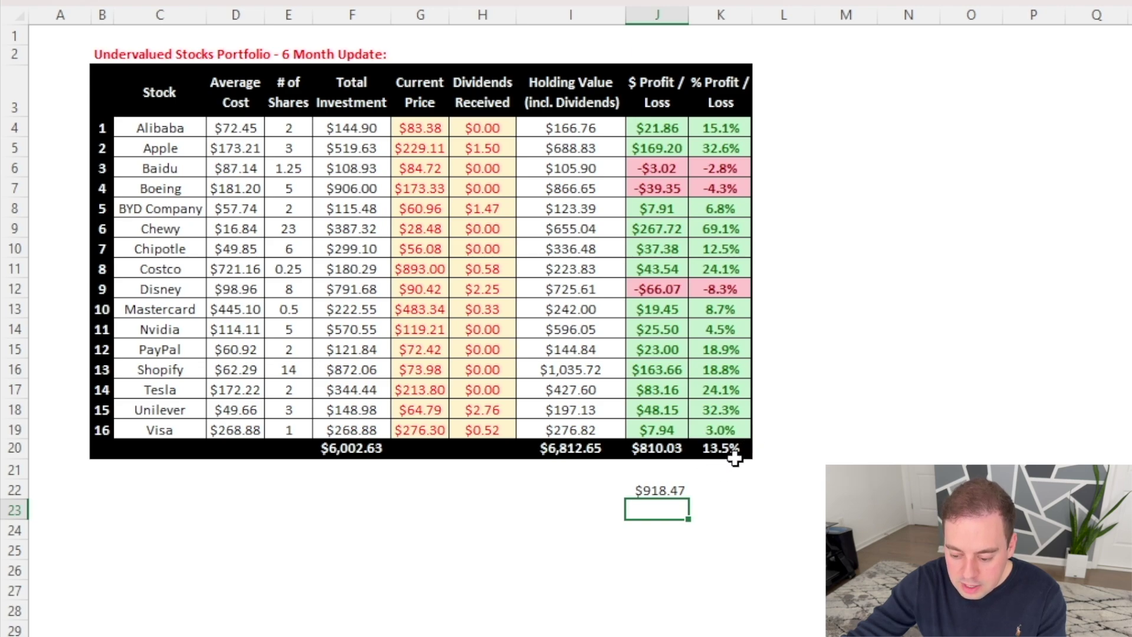
click(678, 487)
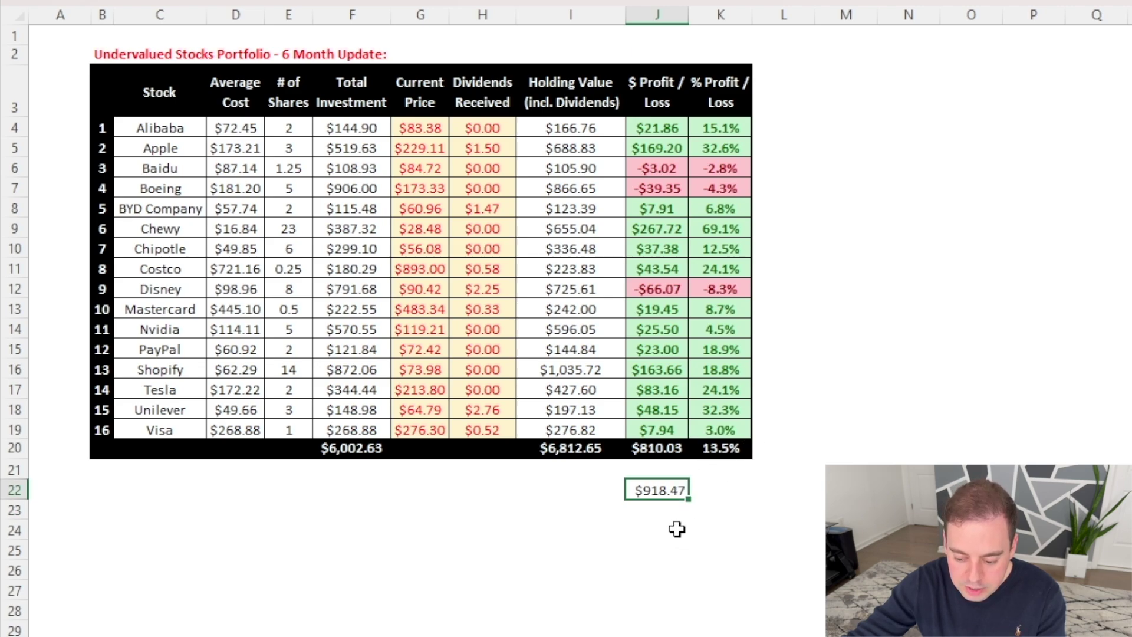
Check the portfolio's total dollar profit, percentage profit and total investment, and review the dollar profit/loss of every stock.
click(658, 449)
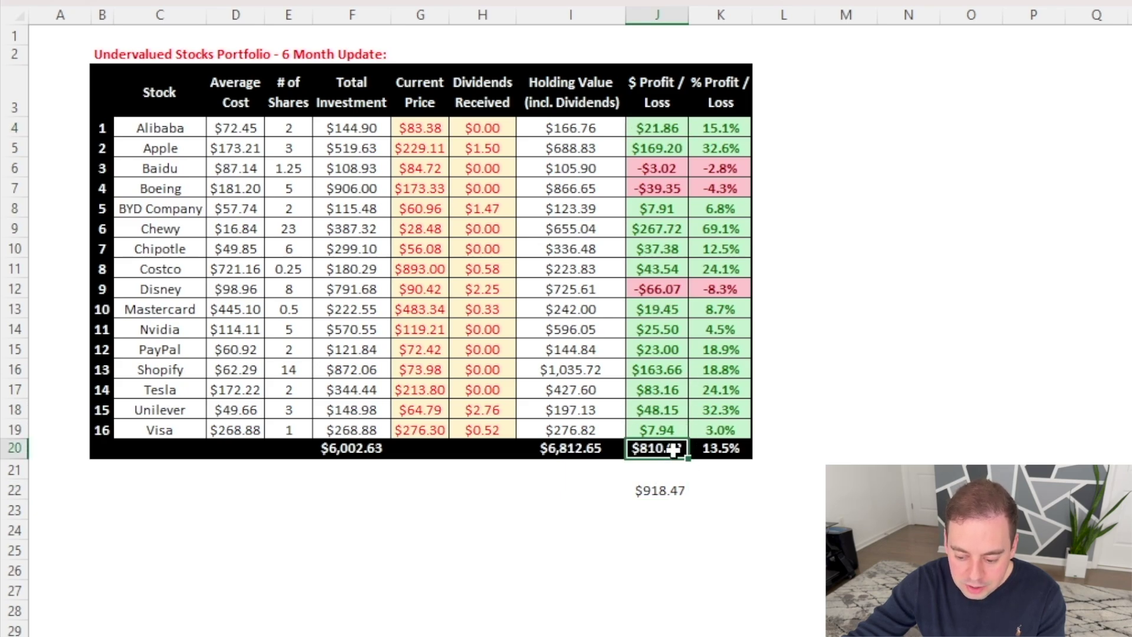
click(712, 451)
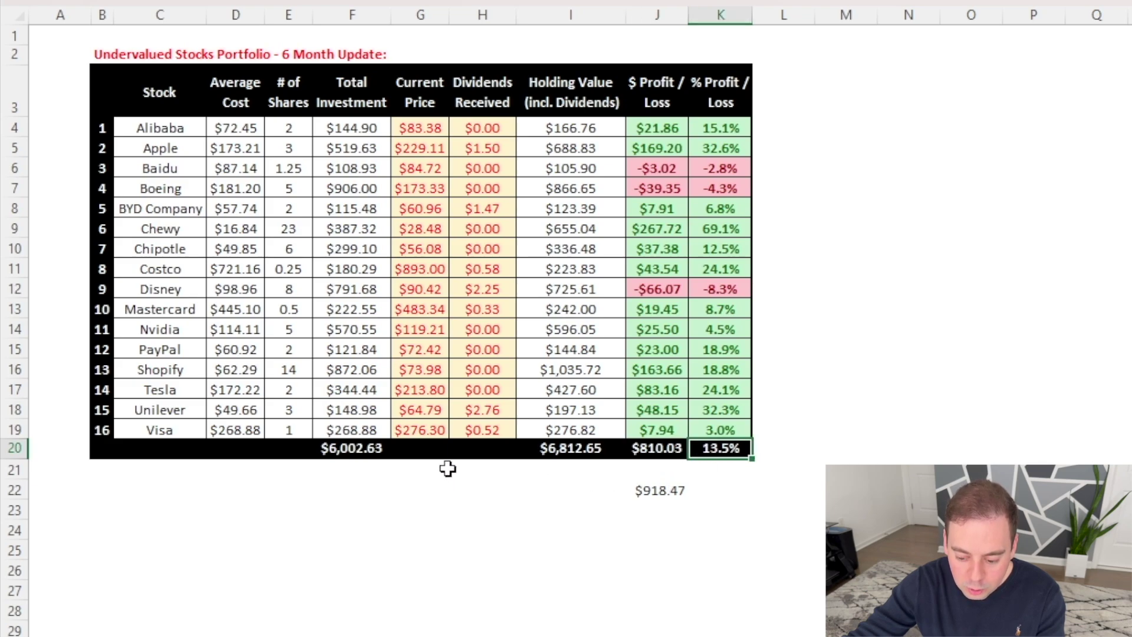
click(361, 448)
drag(657, 128, 671, 424)
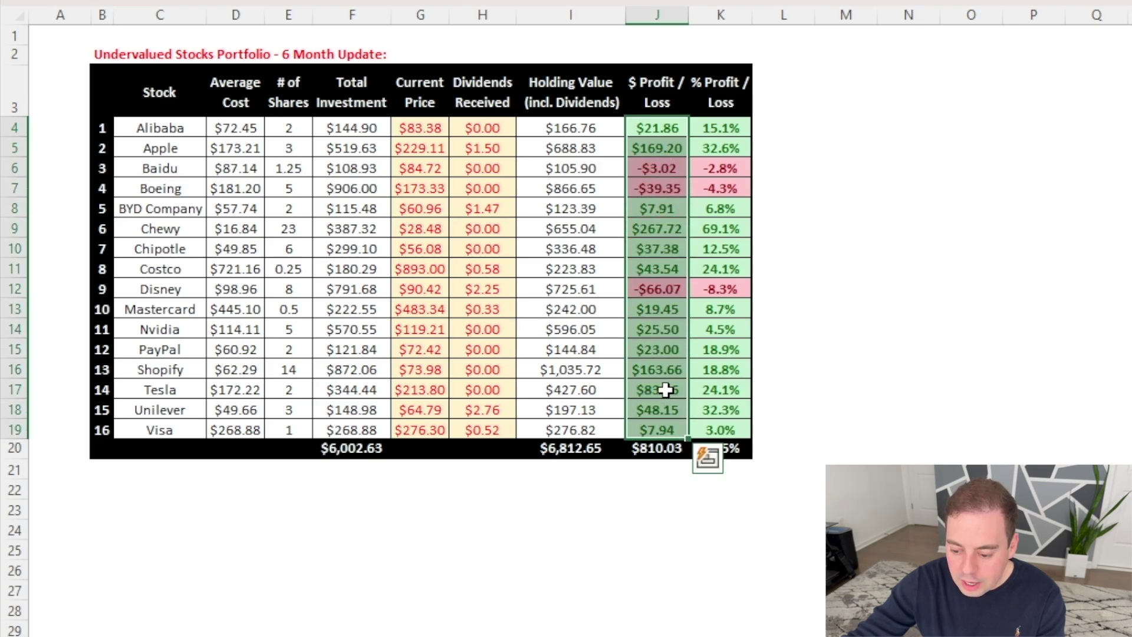
Examine the returns of individual winning stocks: Chewy, Apple, Shopify, Tesla, Unilever and Nvidia.
click(14, 229)
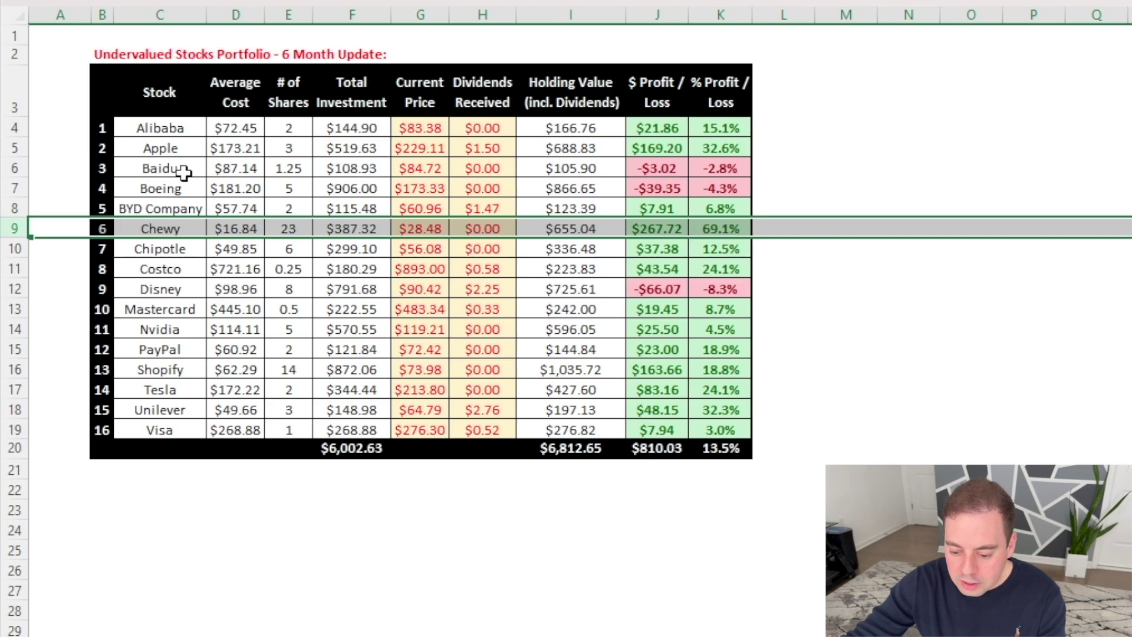
click(13, 148)
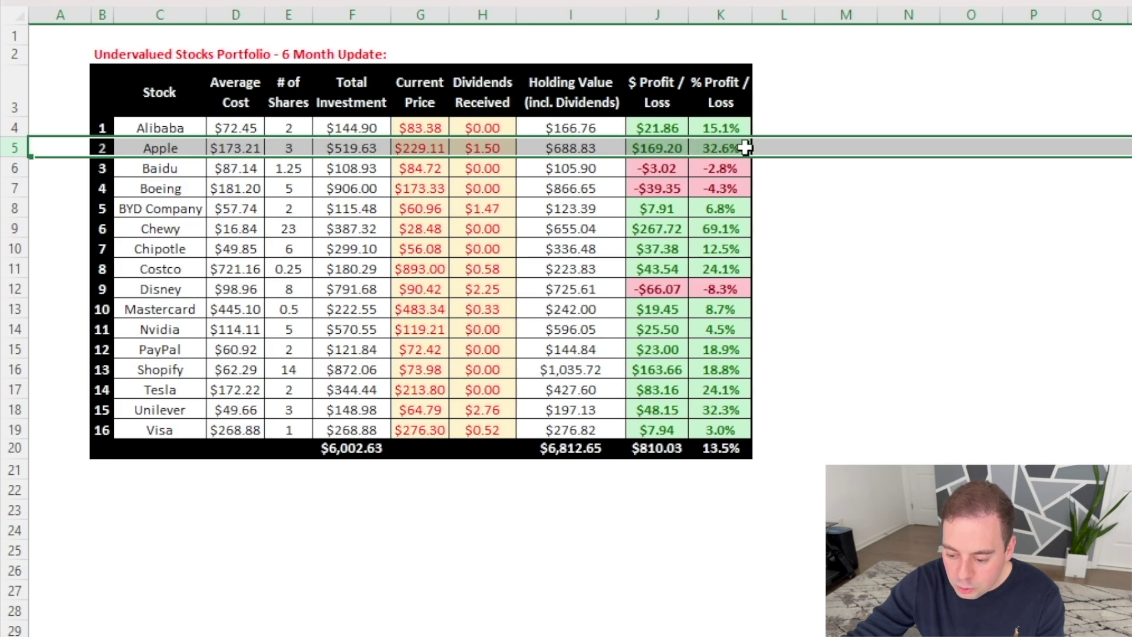
click(7, 370)
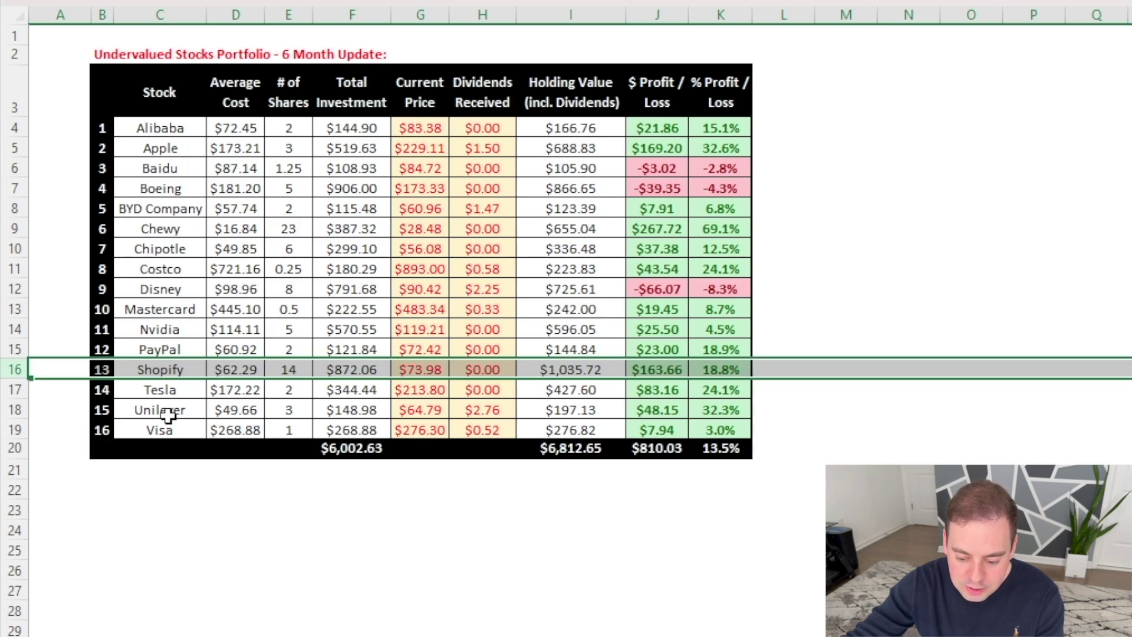
click(14, 389)
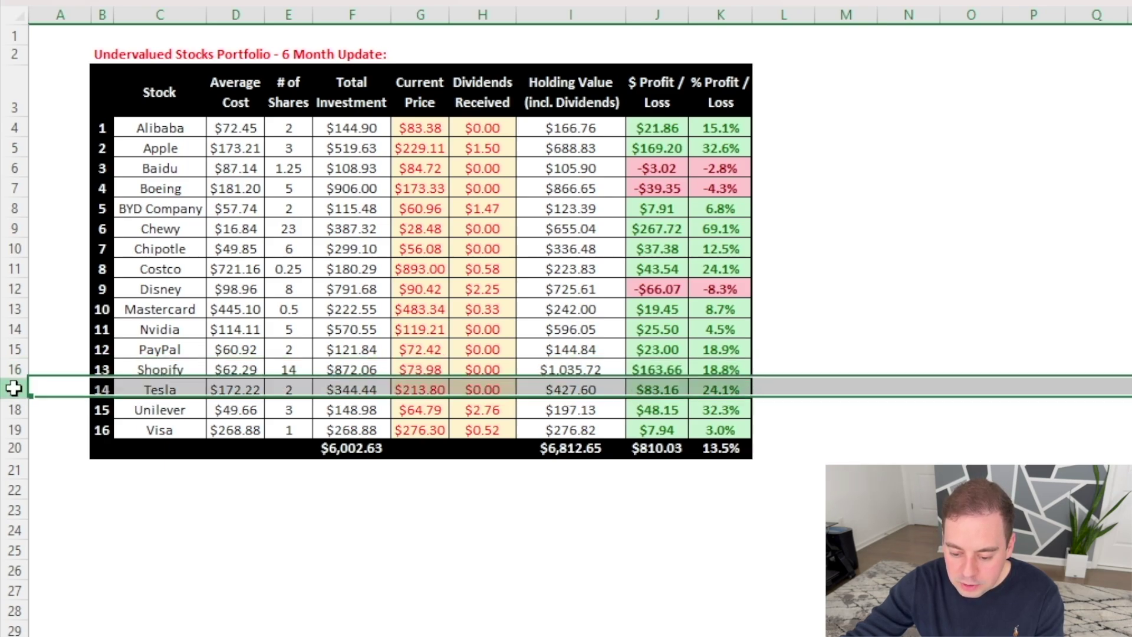
click(739, 388)
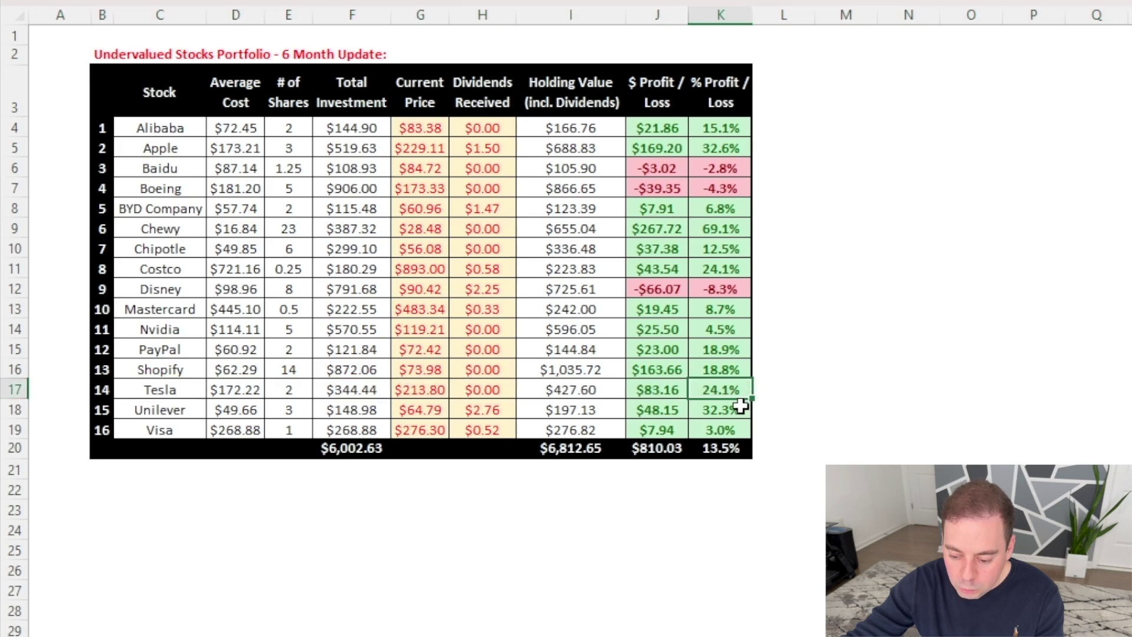
click(14, 409)
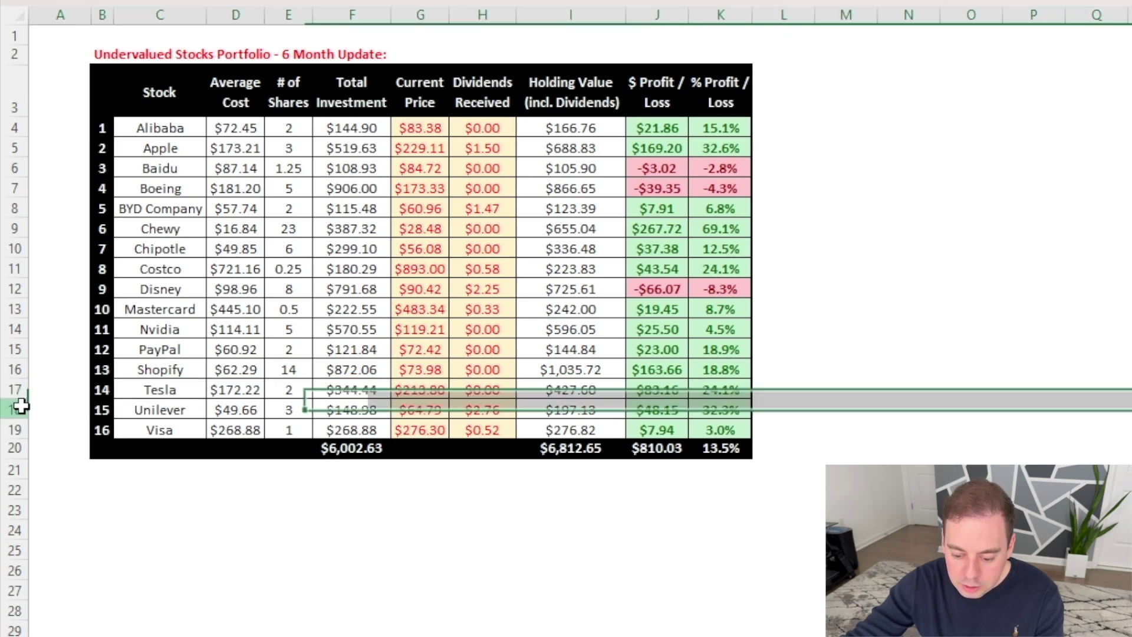
click(744, 411)
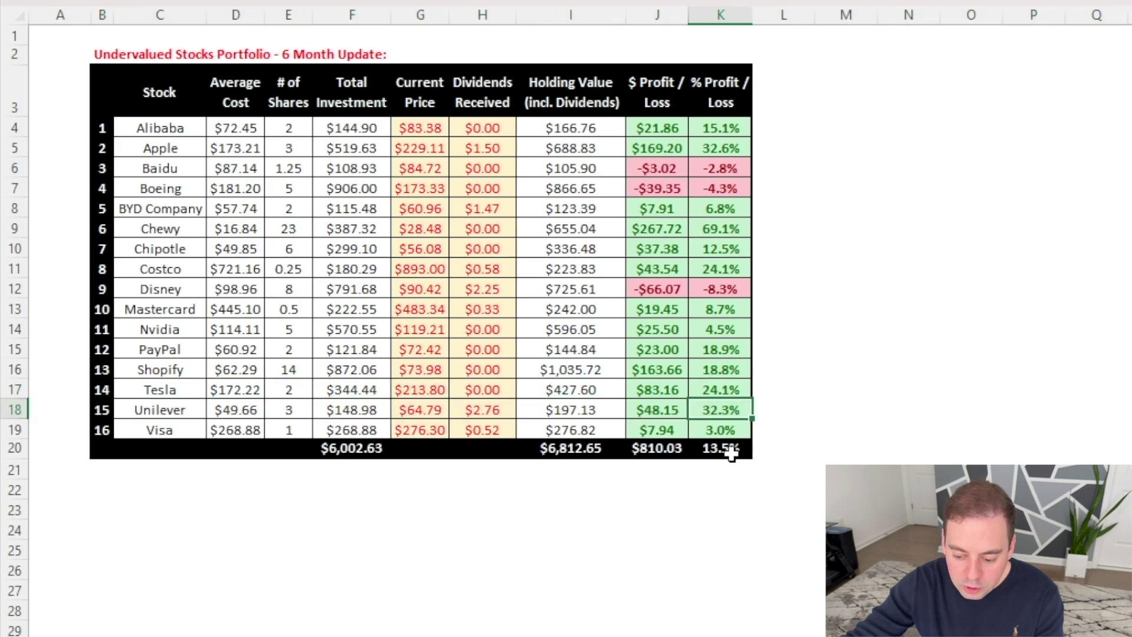
click(721, 329)
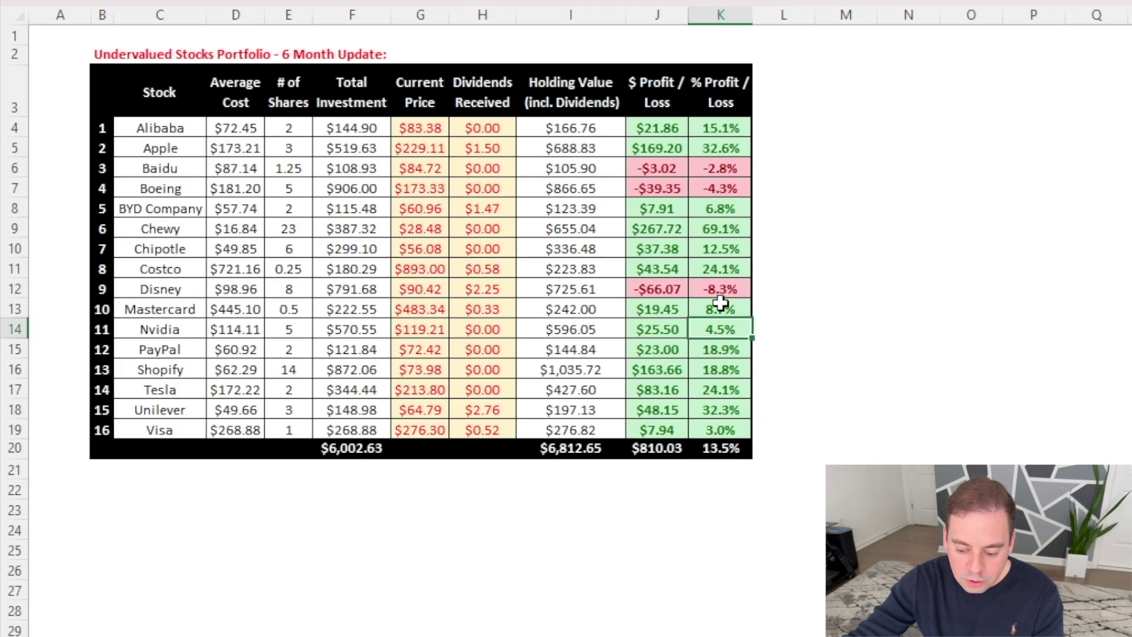
Review the totals row's dollar profit, total investment and overall percentage return against the full list of stocks in C4:C19.
click(679, 448)
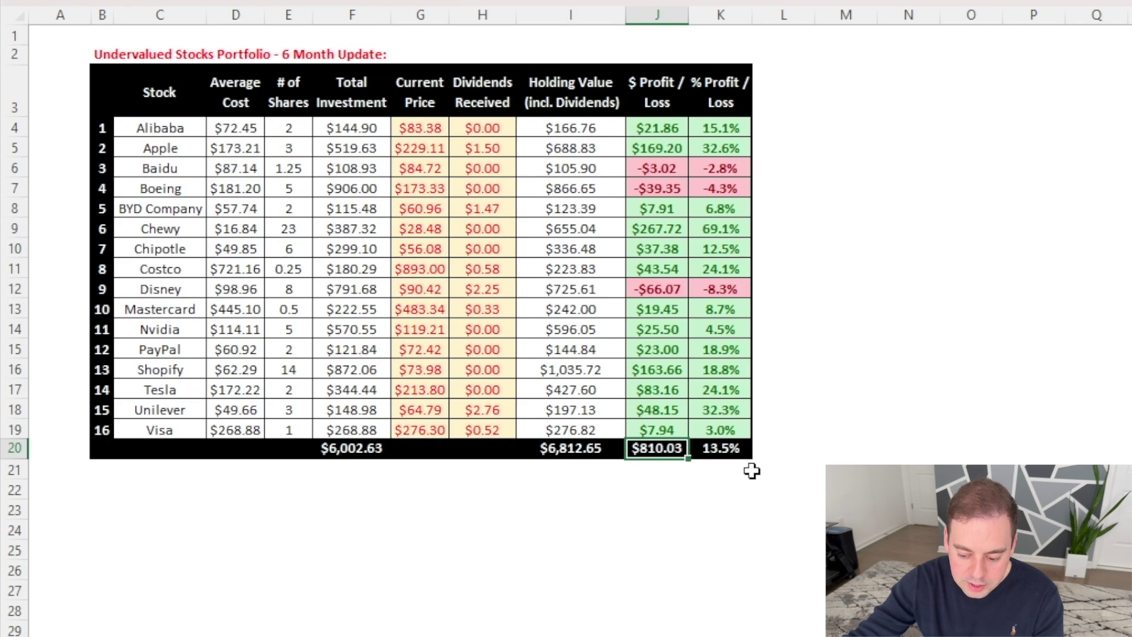
click(744, 453)
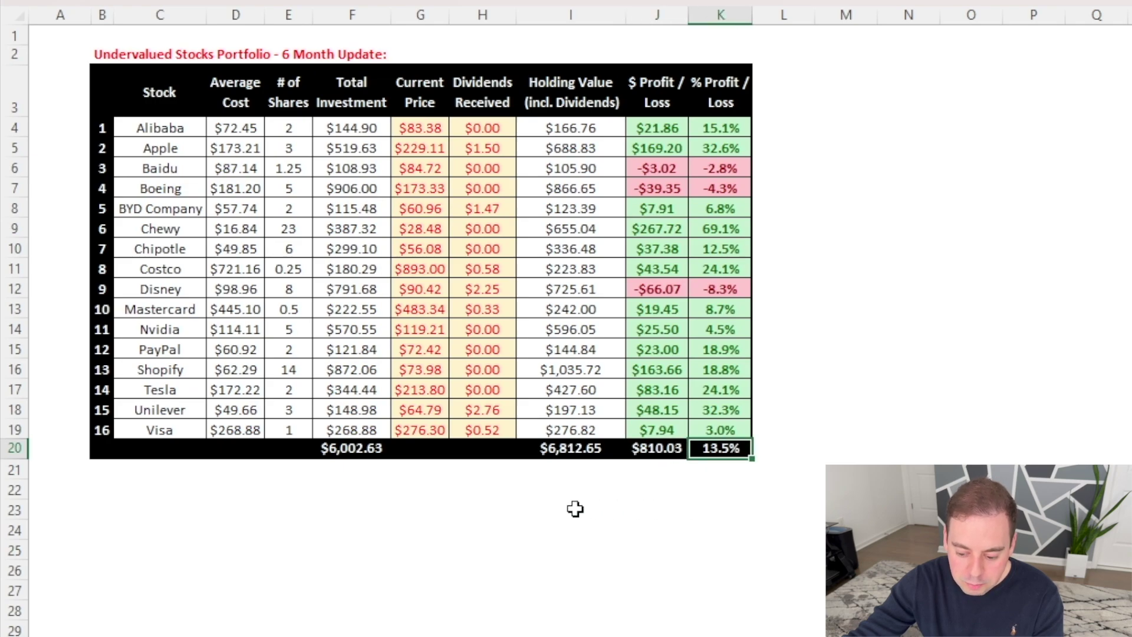
click(360, 449)
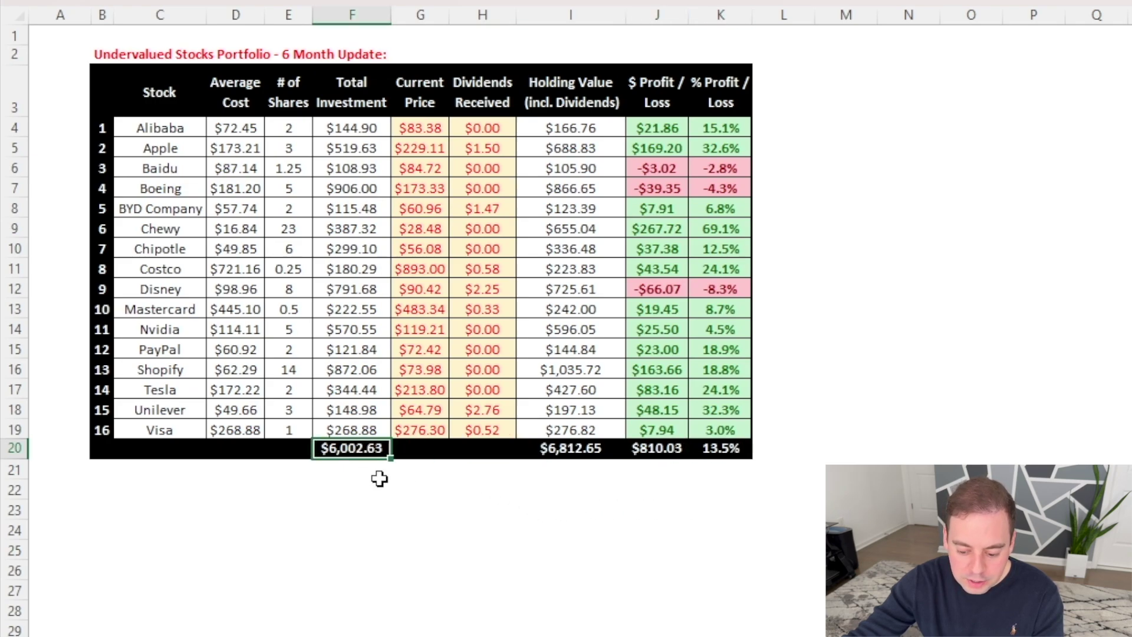
click(413, 127)
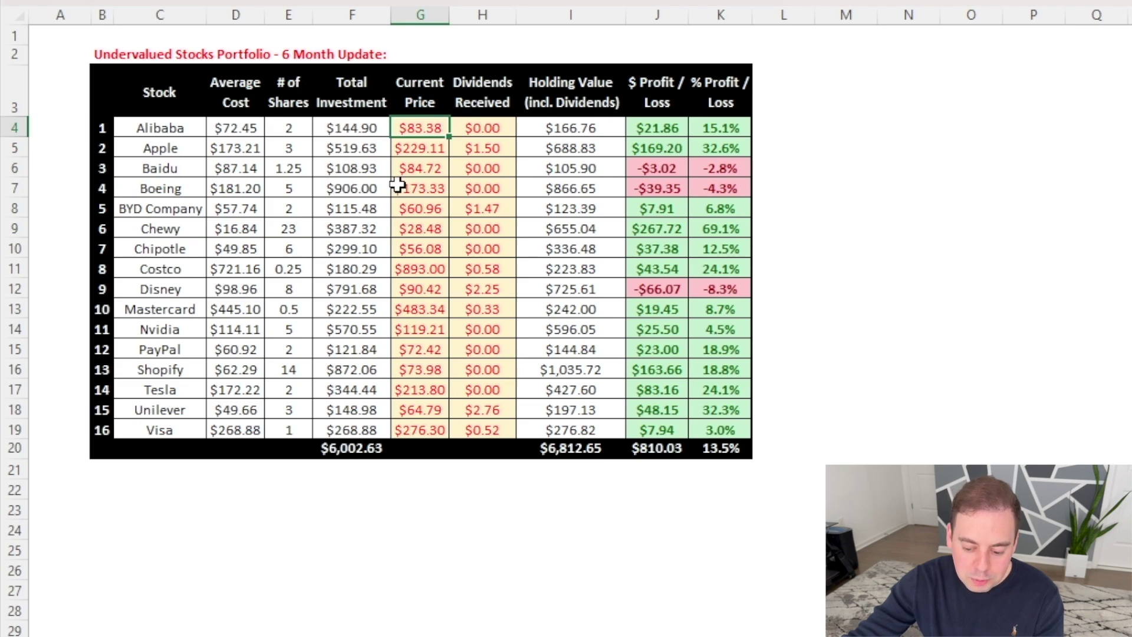
drag(194, 121, 209, 416)
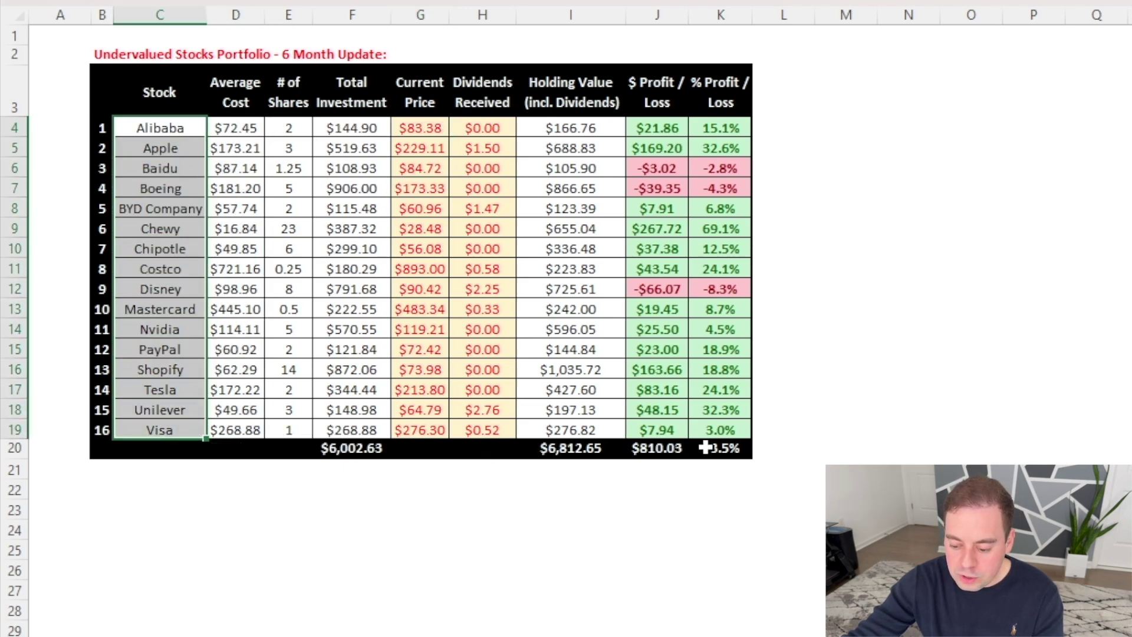
click(744, 447)
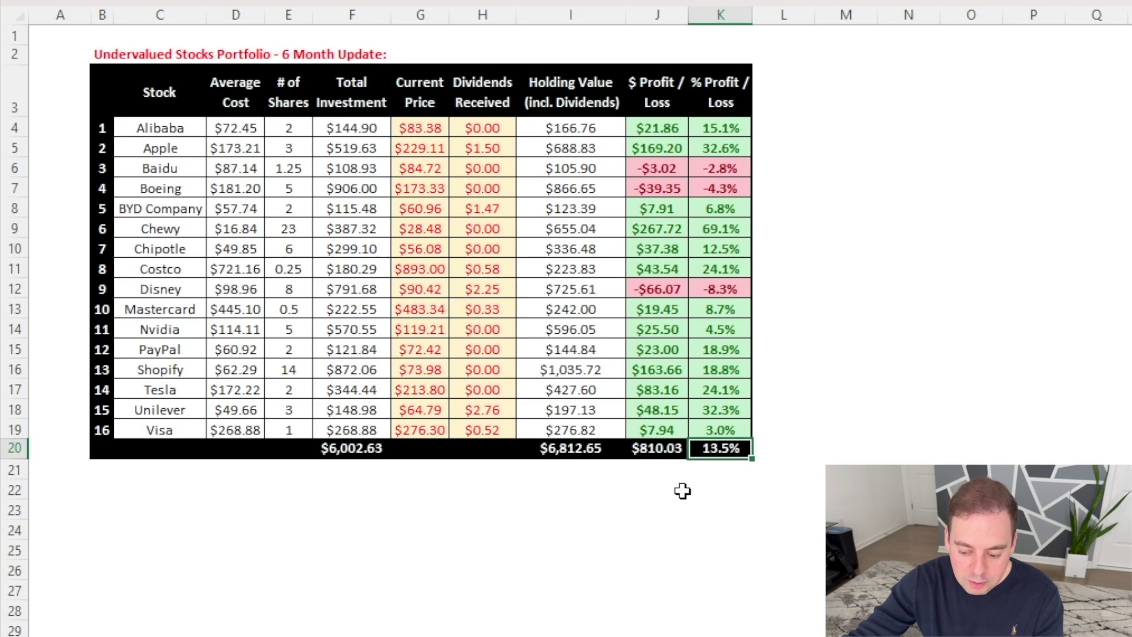